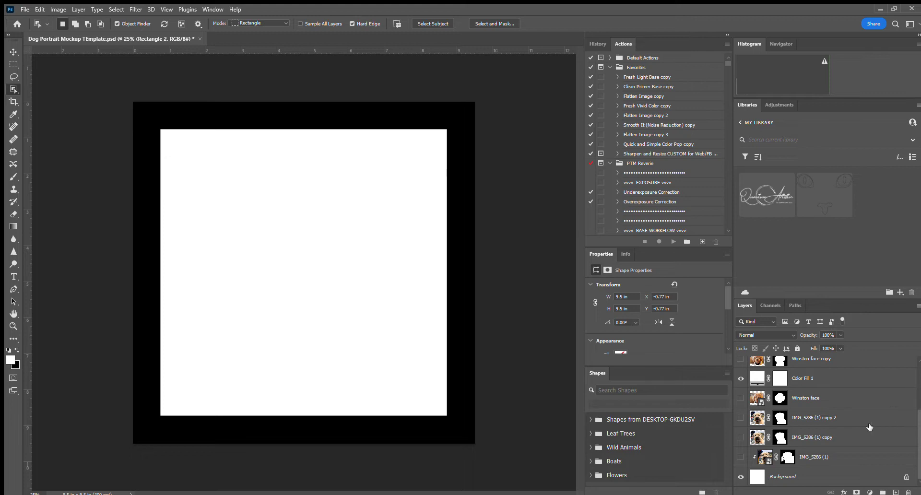
Look through the layer stack and check the Rectangle 1 and Rectangle 2 frame layers.
scroll(918, 443, up, 3)
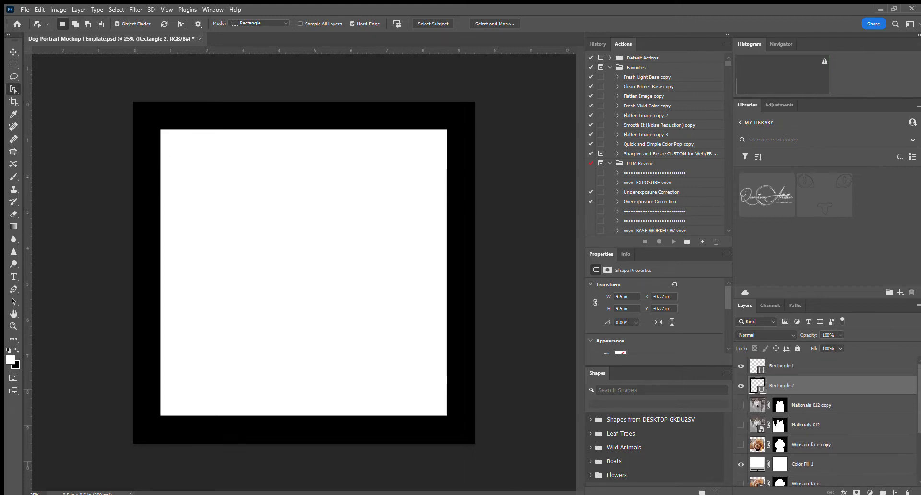
scroll(919, 383, down, 2)
scroll(919, 384, up, 2)
click(786, 368)
click(785, 385)
Preview the Nationals 012 copy and Winston face copy portraits inside the frame, one at a time.
click(741, 406)
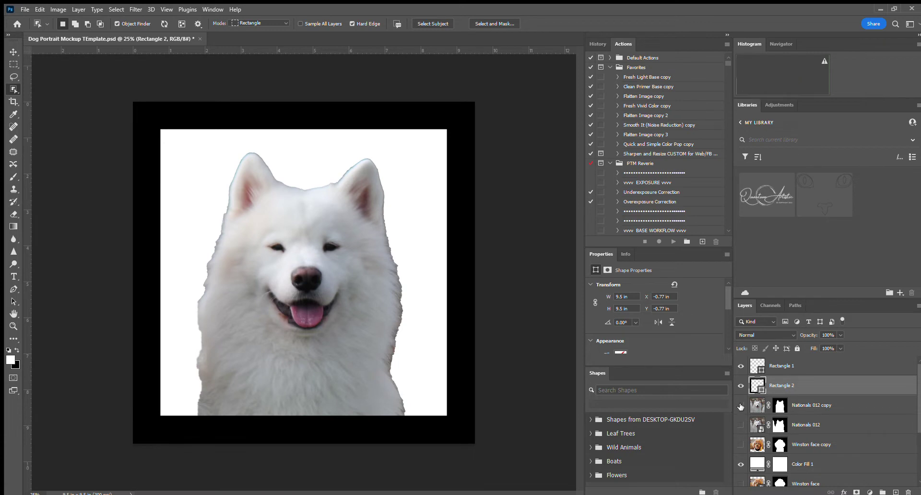
click(740, 407)
click(740, 406)
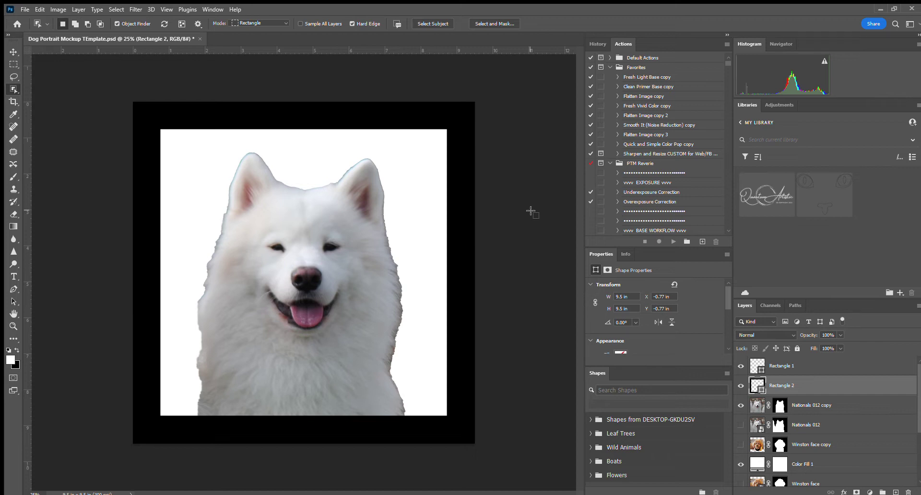
click(741, 406)
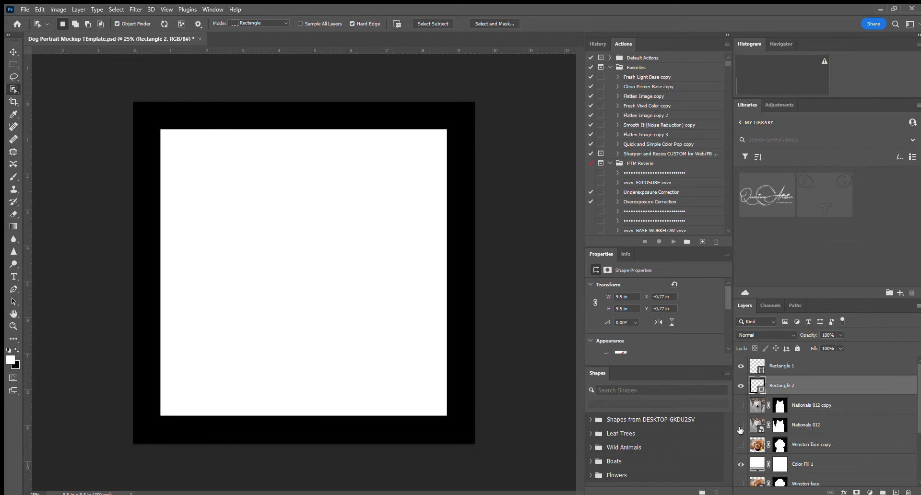
click(741, 445)
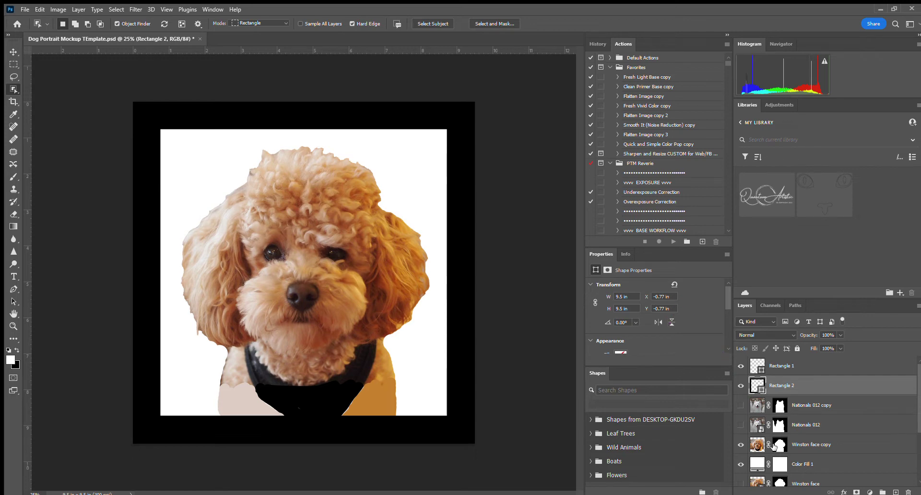
click(740, 443)
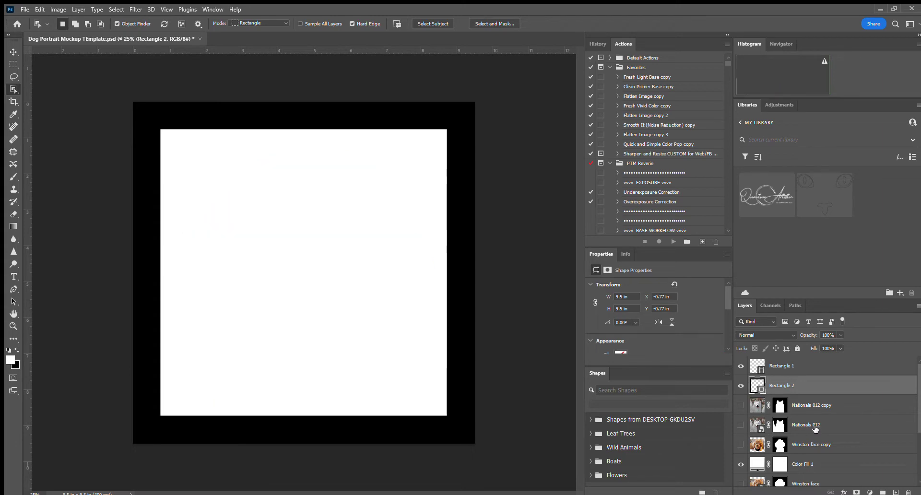
Make the IMG_5286 (1) copy 2 layer visible and move it directly above the Color Fill 1 layer.
scroll(748, 446, down, 1)
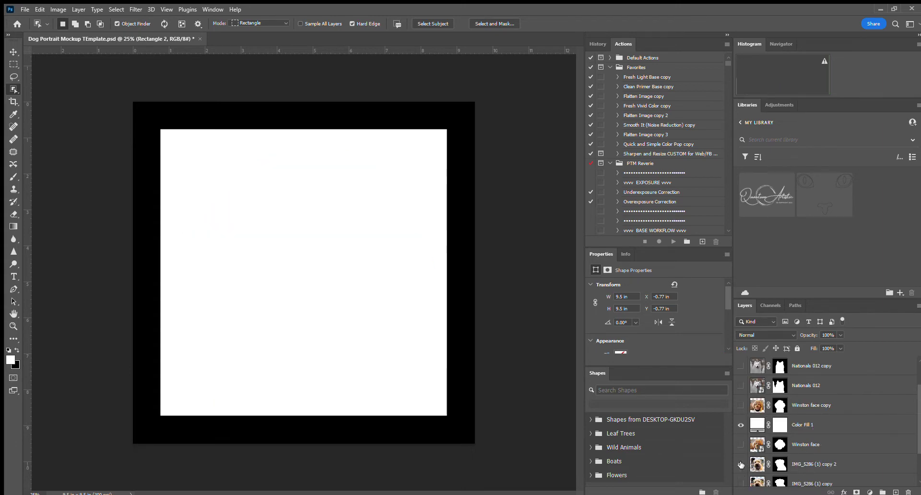
scroll(773, 428, down, 1)
click(741, 425)
click(740, 444)
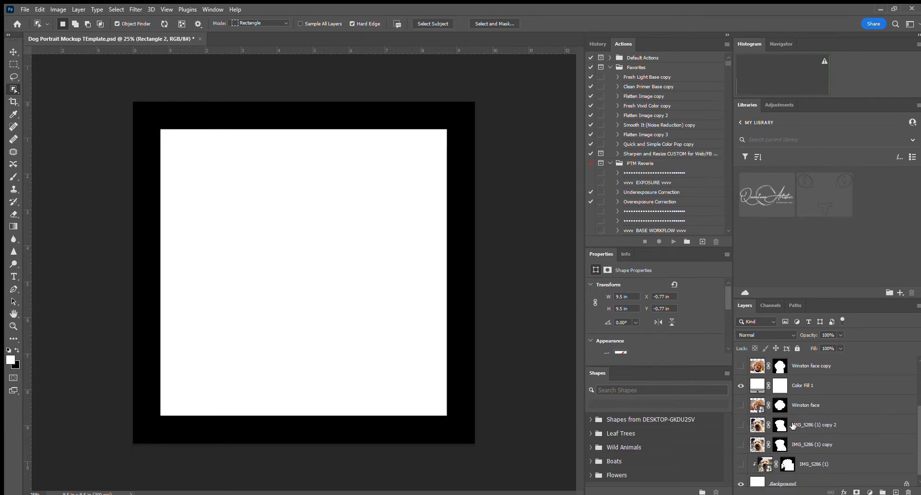
click(740, 426)
click(793, 423)
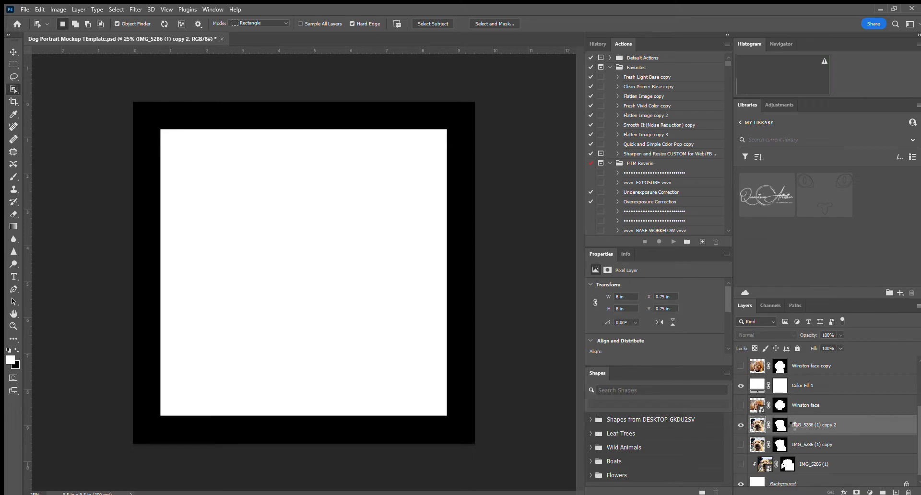
drag(800, 425, 804, 381)
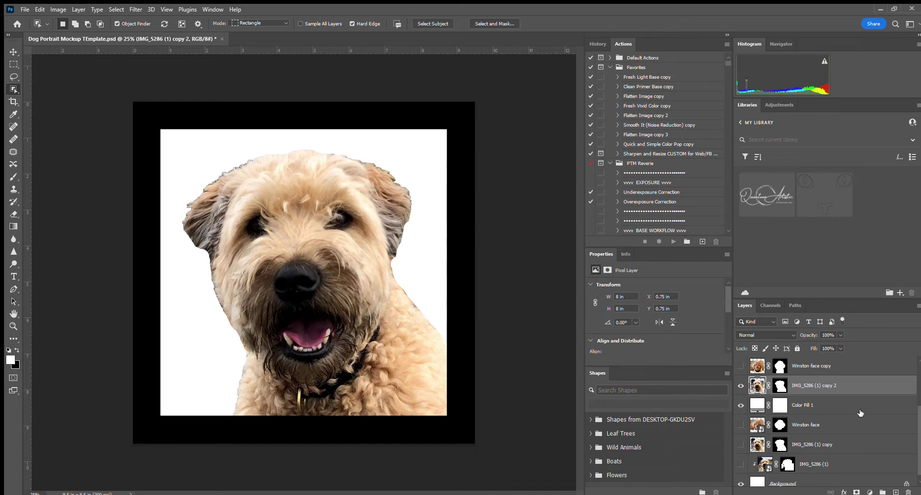
Compare the IMG_5286 (1) copy 2 and Winston face copy portraits in the frame by switching their visibility.
scroll(860, 412, up, 1)
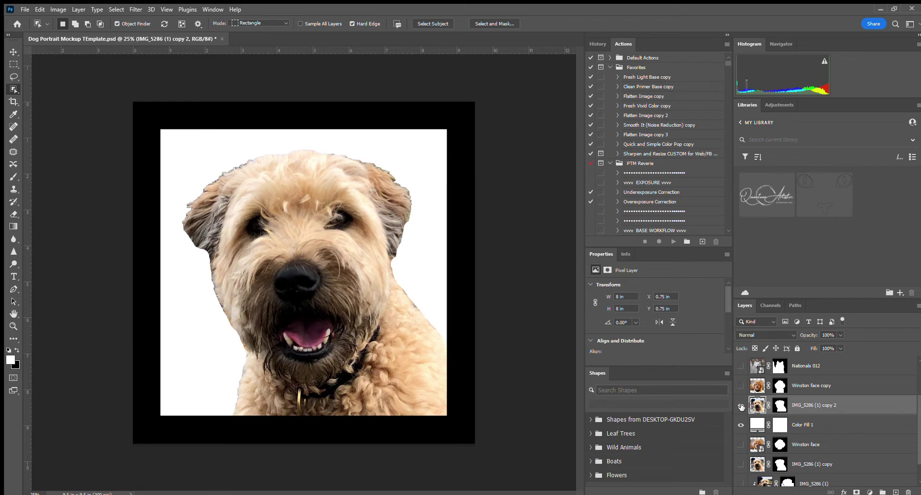
click(740, 407)
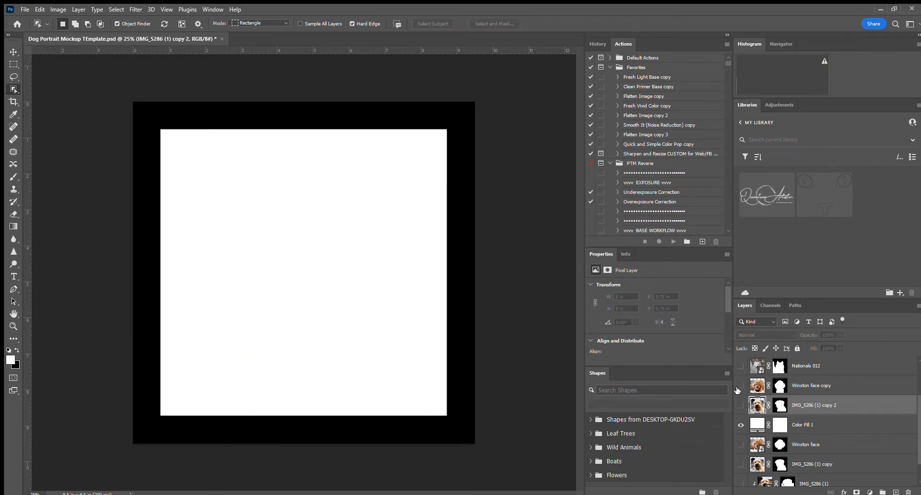
click(741, 385)
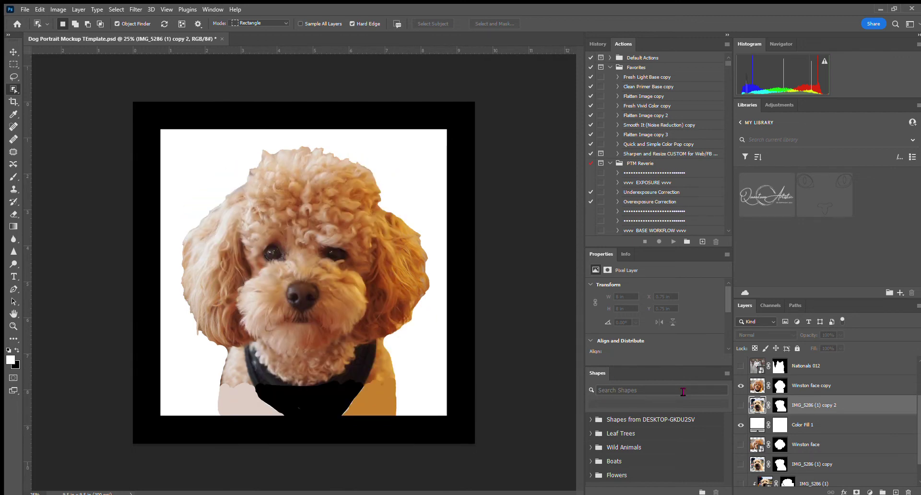
click(741, 405)
click(742, 386)
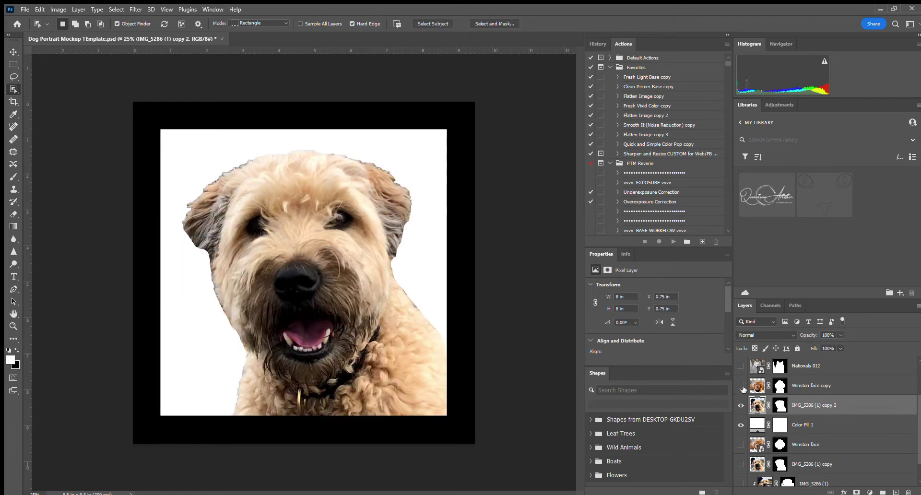
click(740, 386)
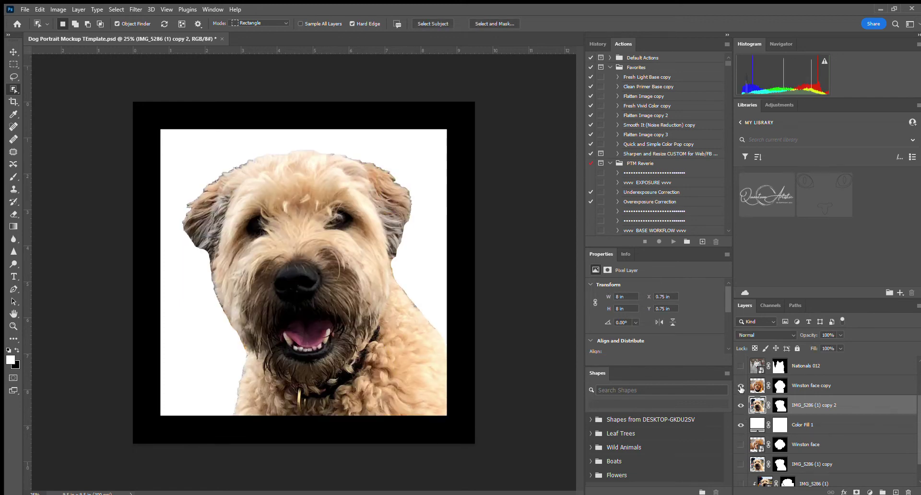
click(740, 405)
click(739, 405)
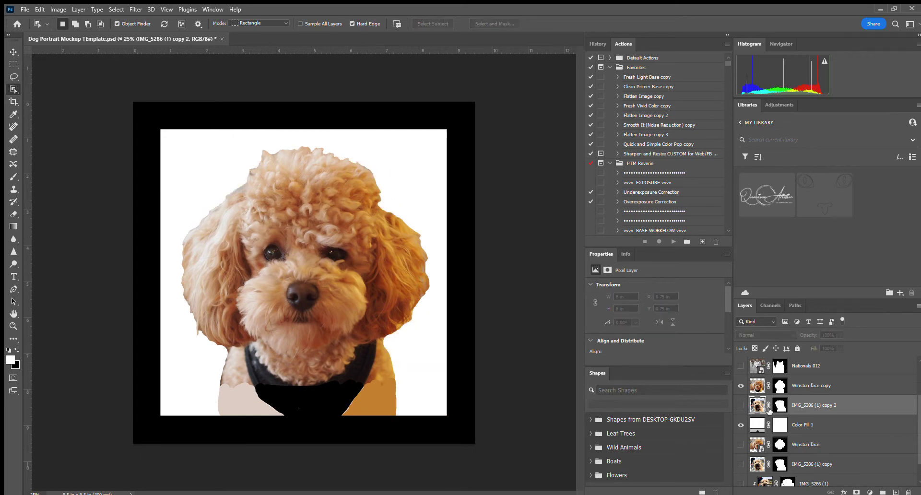
Preview the Nationals 012 copy portrait against Winston face copy, and hide both portraits and the Color Fill 1 layer.
scroll(816, 421, up, 1)
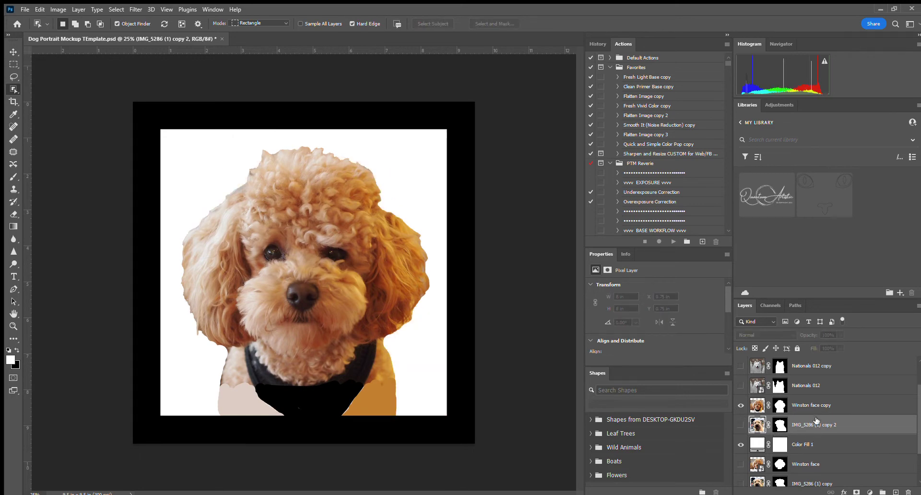
click(740, 385)
click(740, 385)
click(740, 366)
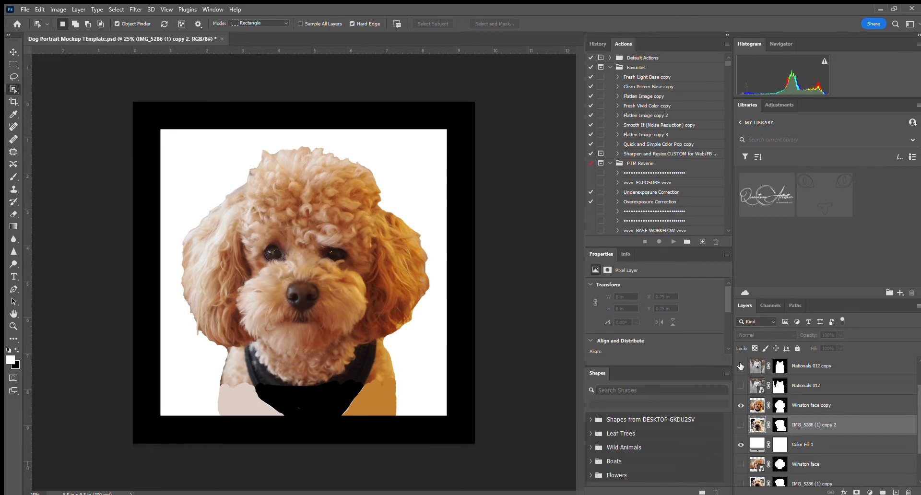
click(741, 405)
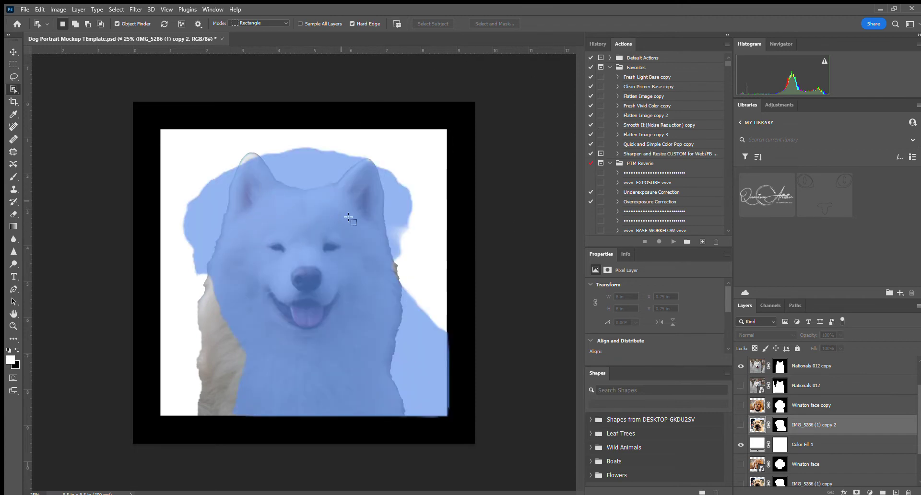
click(741, 405)
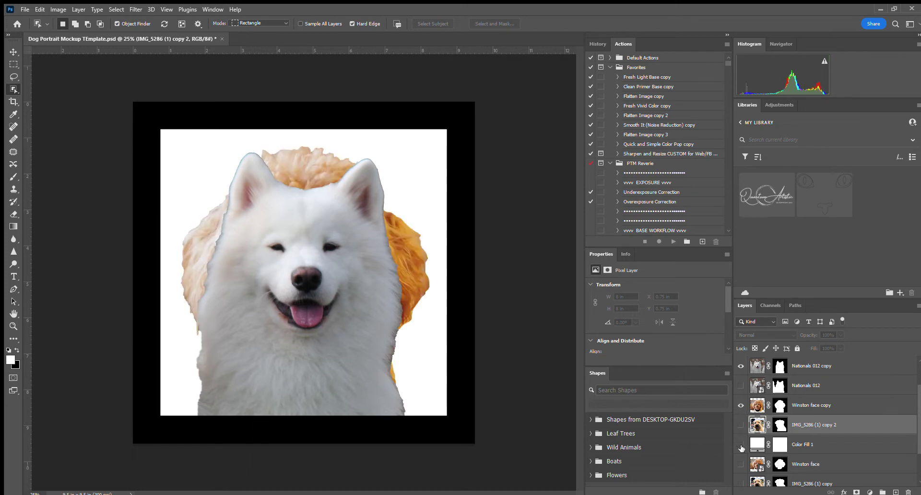
click(741, 365)
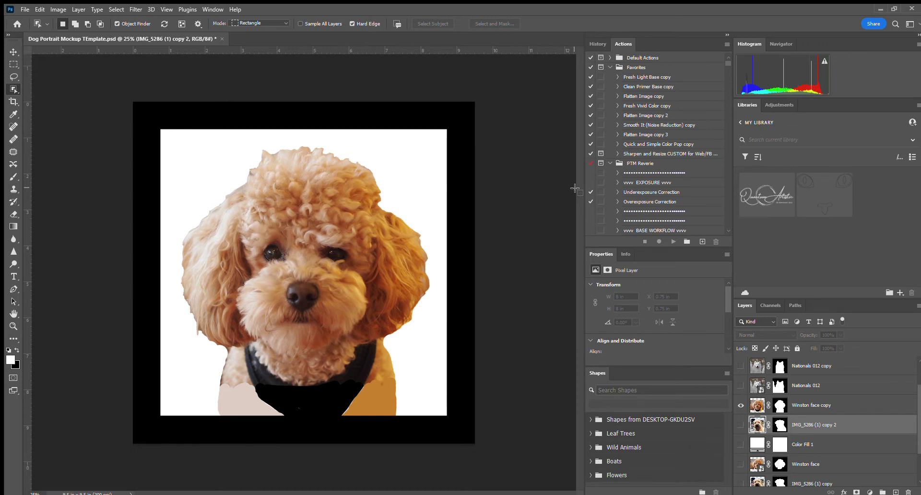
click(743, 405)
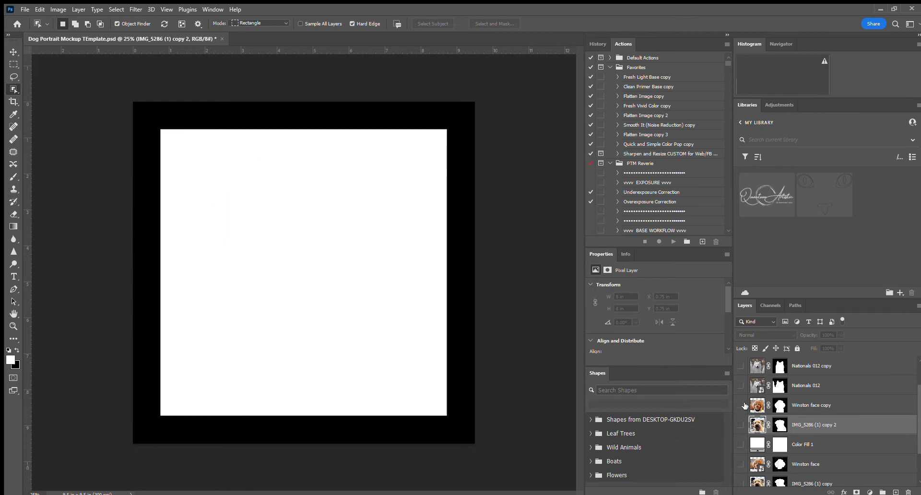
Preview the IMG_5286 (1) copy 2 portrait and replace it with Nationals 012 copy as the only visible dog.
click(740, 425)
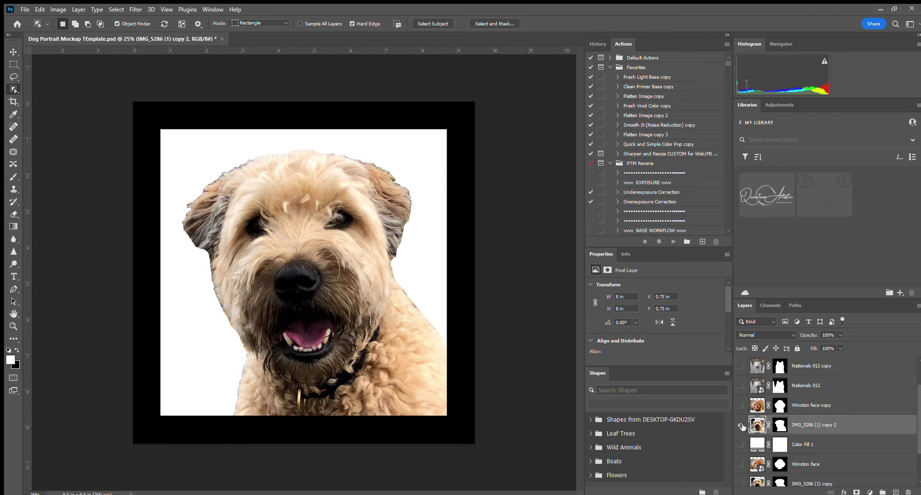
scroll(855, 430, up, 3)
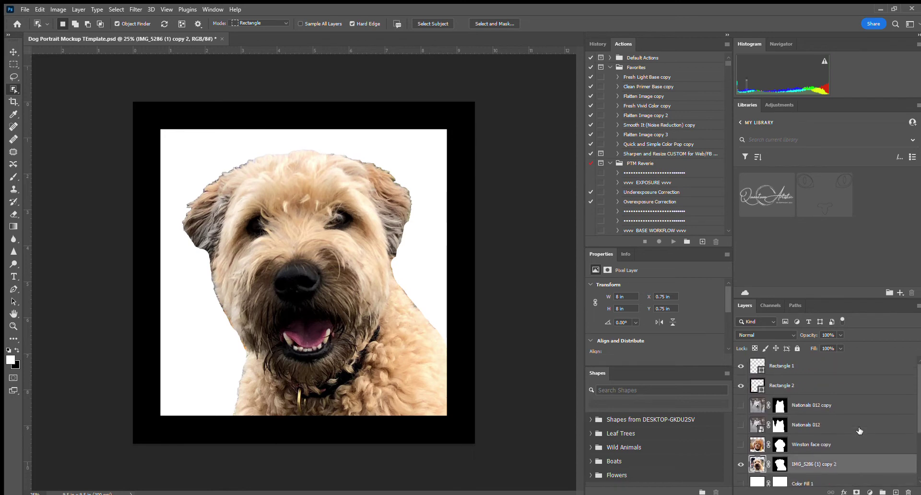
click(741, 463)
click(742, 464)
click(740, 405)
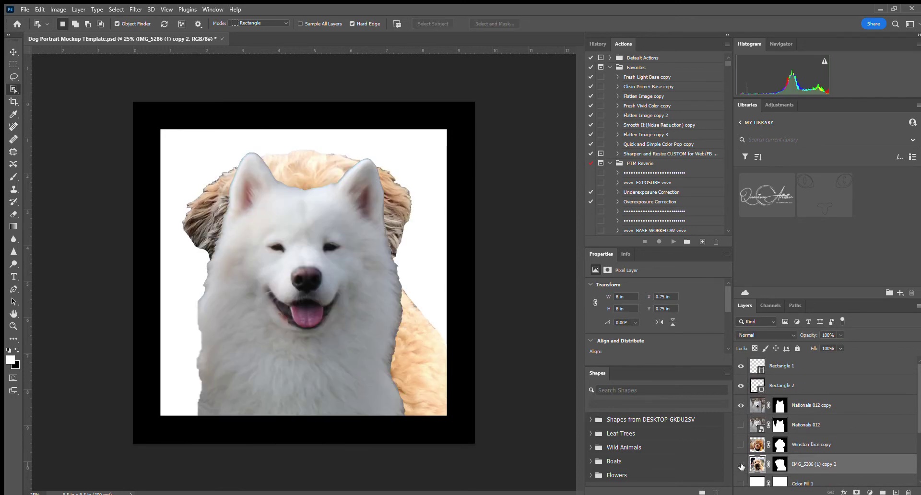
click(741, 464)
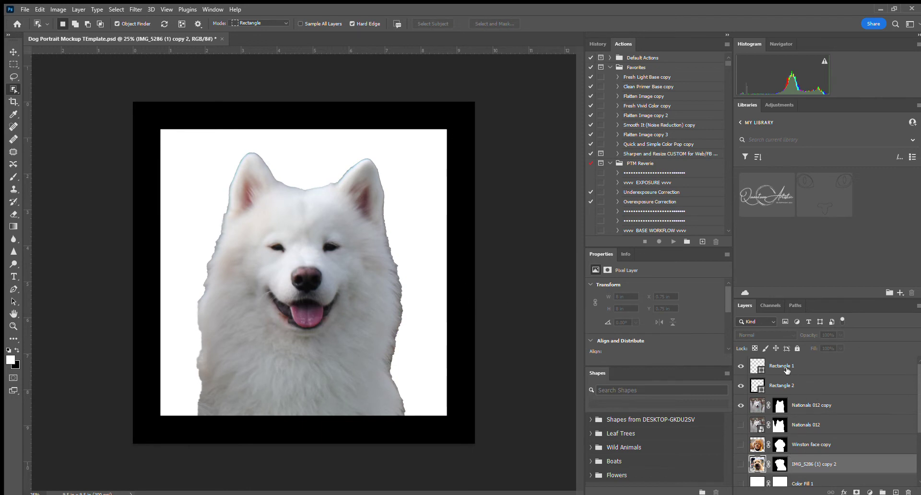
Inspect the shape properties of the Rectangle 1 and Rectangle 2 frame layers.
click(753, 365)
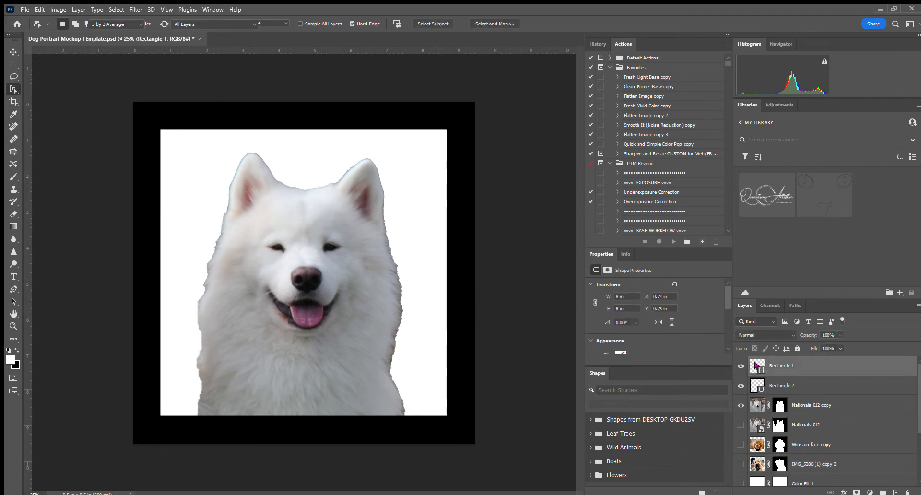
key(i)
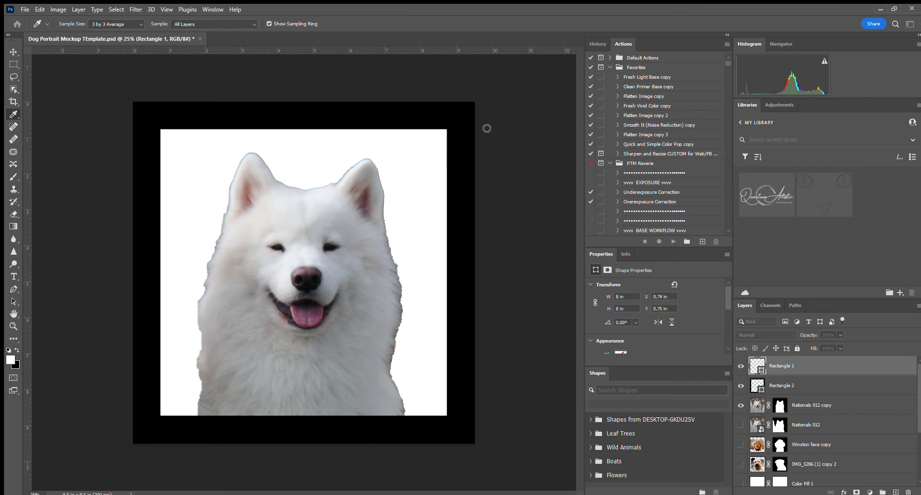
key(w)
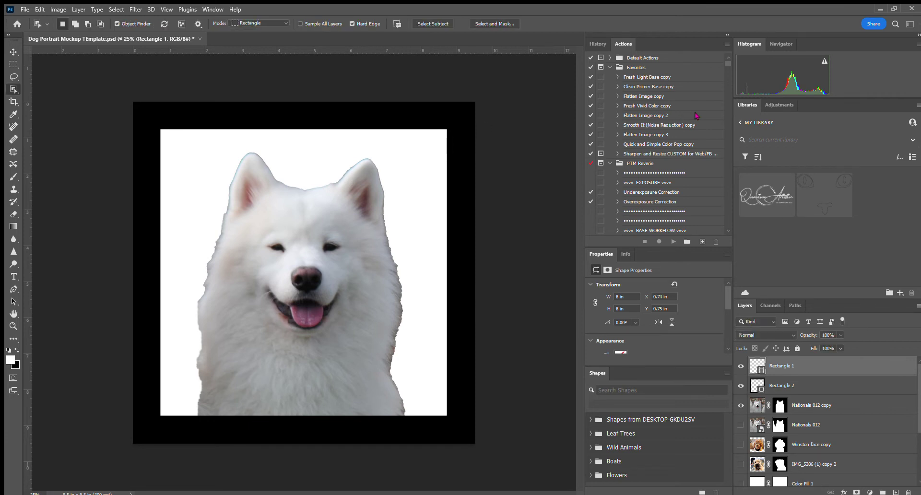
click(761, 384)
key(i)
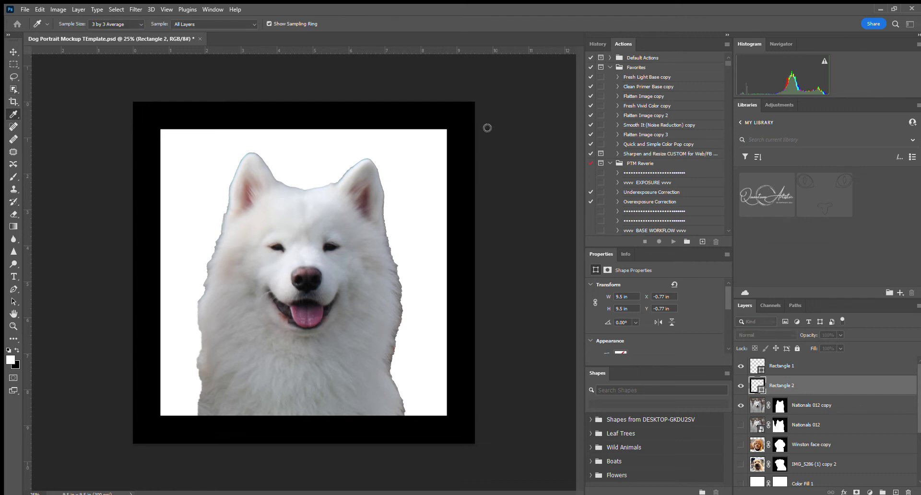
key(w)
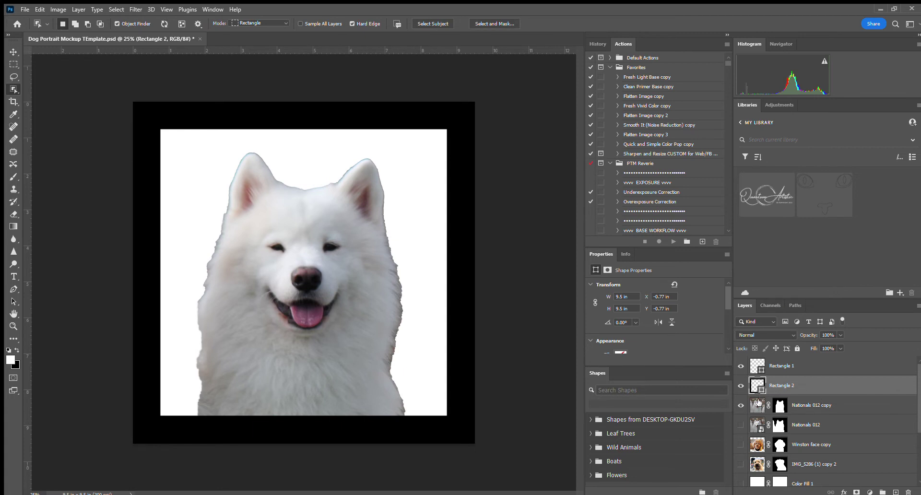
Try a white stroke color on the Rectangle 2 frame and undo the change.
scroll(678, 329, down, 3)
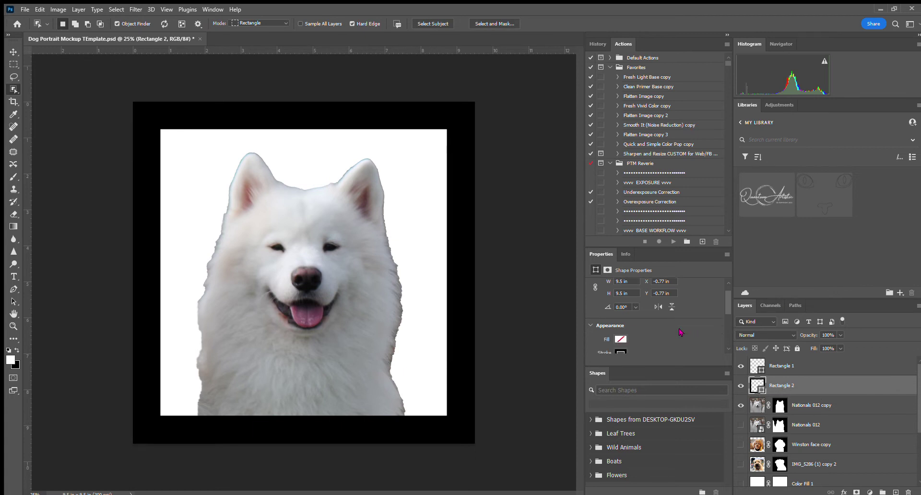
click(619, 322)
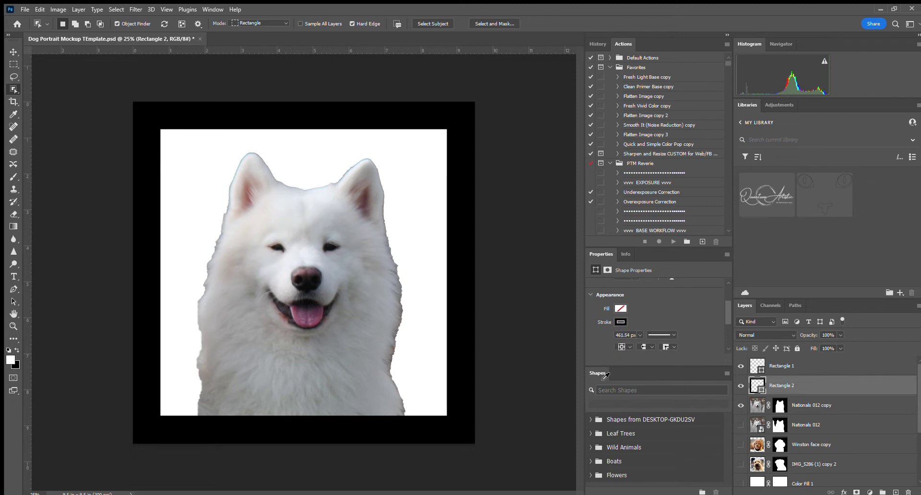
click(592, 371)
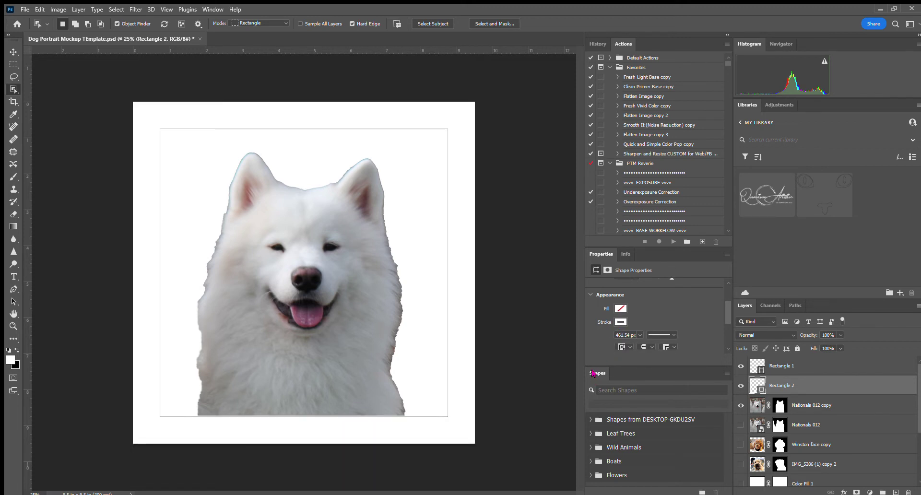
key(ctrl+z)
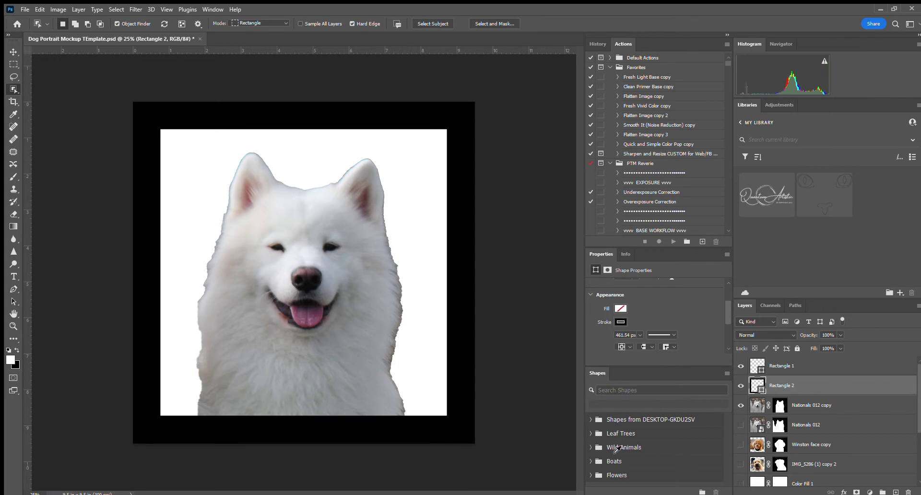
Try a gray stroke color on the Rectangle 2 frame and undo the change.
click(681, 442)
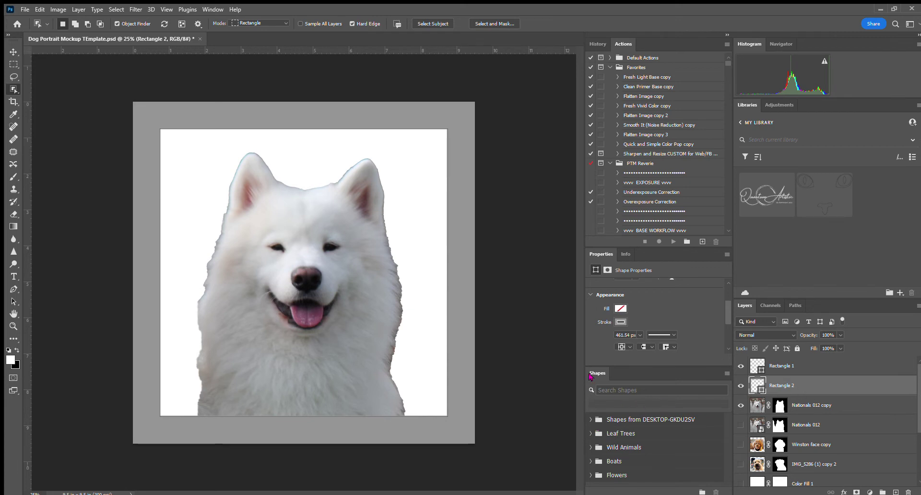
key(ctrl+z)
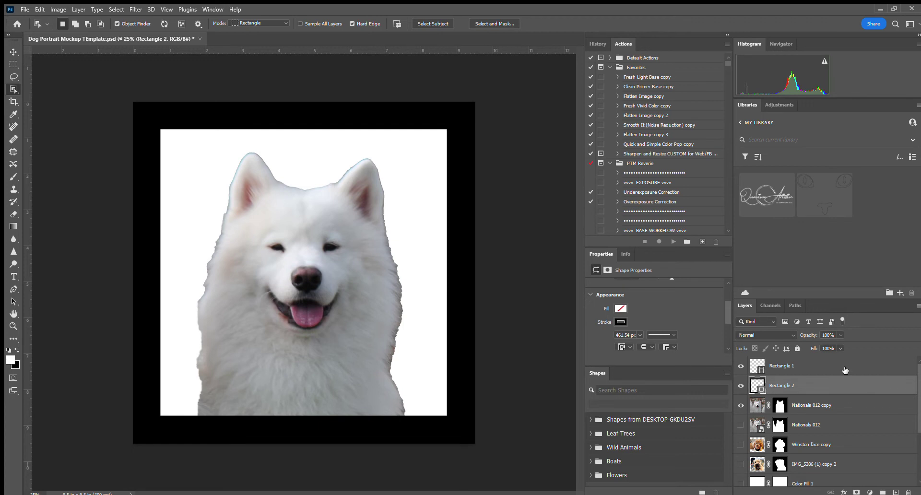
Select the Rectangle 1 layer and review the layer stack from the frame shapes down to the Background.
click(844, 370)
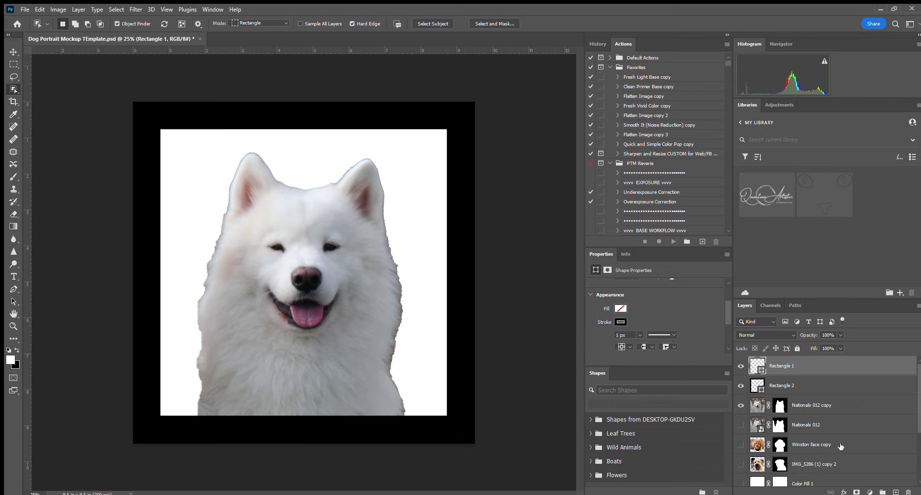
scroll(841, 437, down, 3)
scroll(843, 435, up, 3)
scroll(802, 404, down, 5)
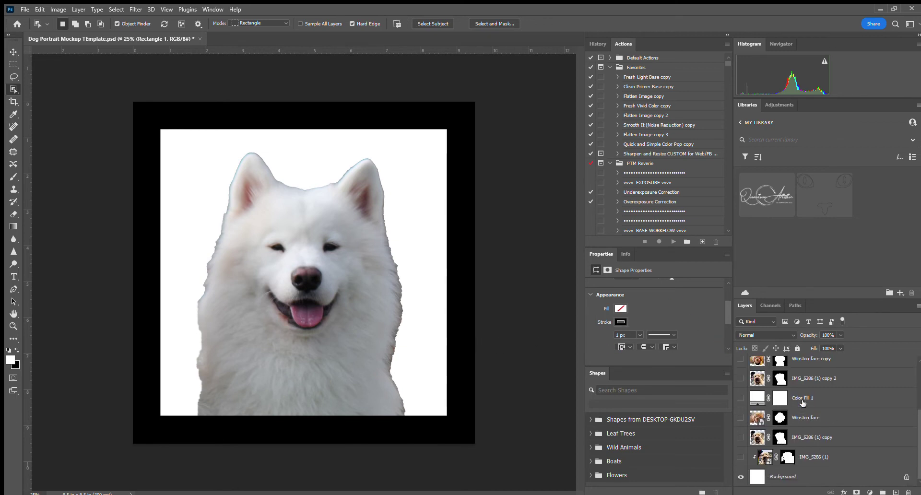
scroll(813, 407, up, 5)
scroll(812, 408, down, 1)
scroll(812, 407, up, 1)
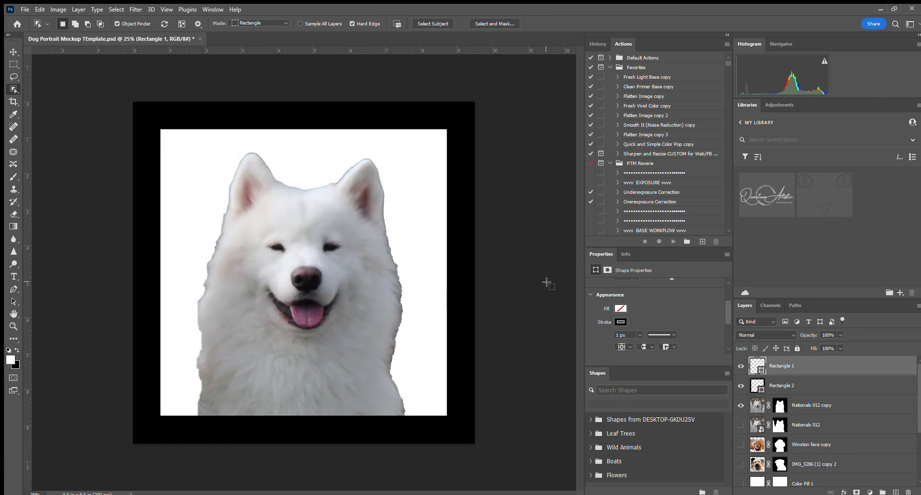
Create a new blank 11 × 8.5 in document at 300 pixels/inch.
click(26, 15)
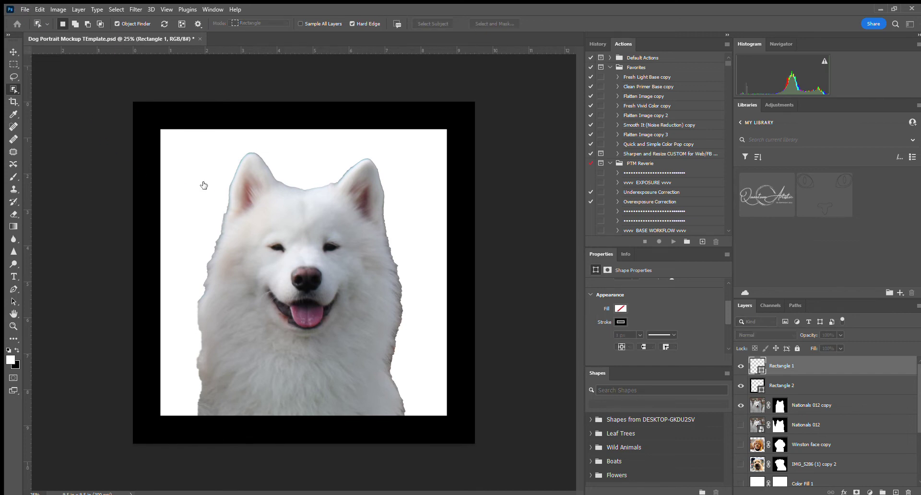
click(616, 411)
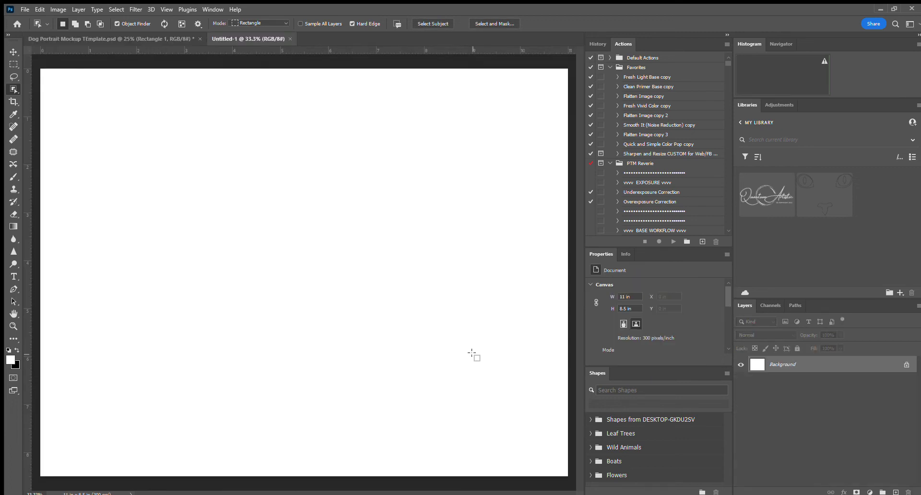
scroll(460, 309, down, 1)
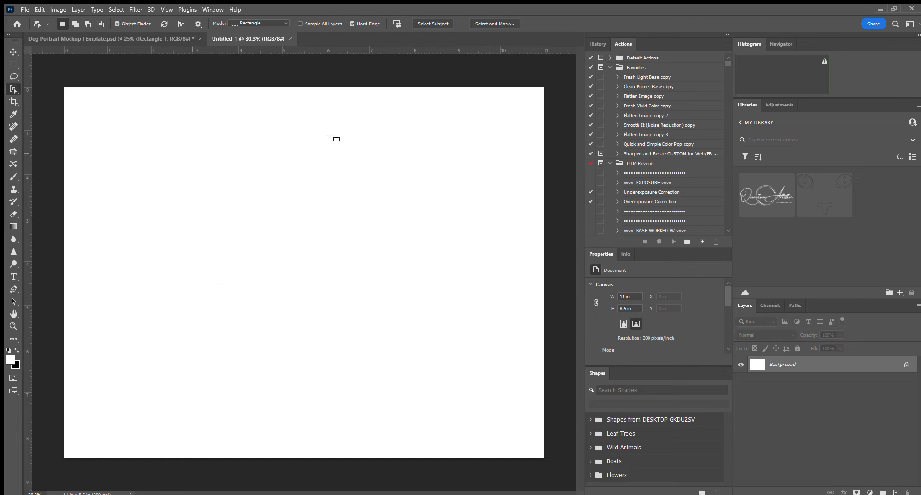
Try a roughly square selection on the blank canvas, clear it, and return to the Dog Portrait Mockup TEmplate.psd document.
drag(124, 145, 411, 421)
key(ctrl+d)
click(96, 38)
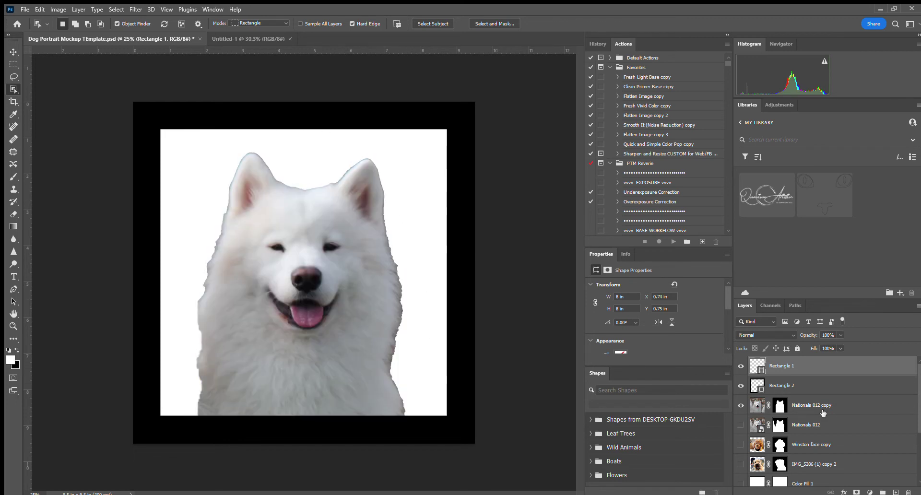
Preview the Winston face copy and IMG_5286 (1) copy 2 portraits one at a time, and restore Nationals 012 copy as the only visible dog.
click(740, 405)
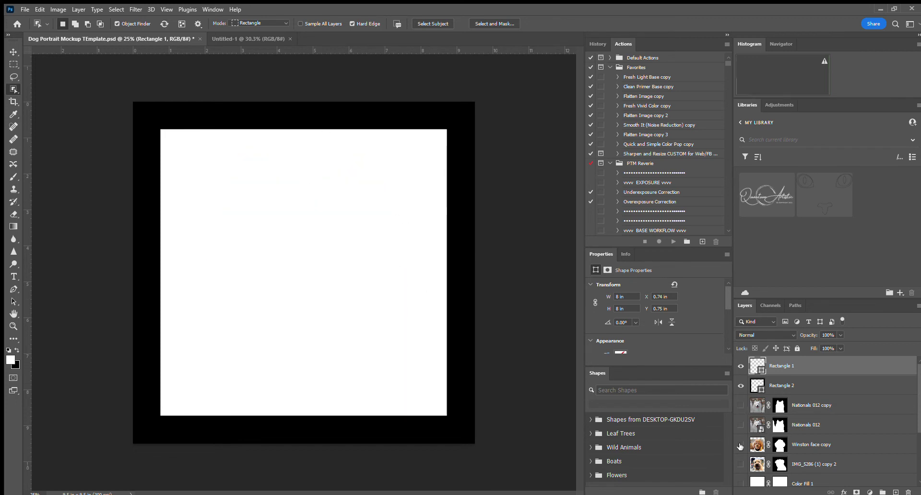
click(741, 444)
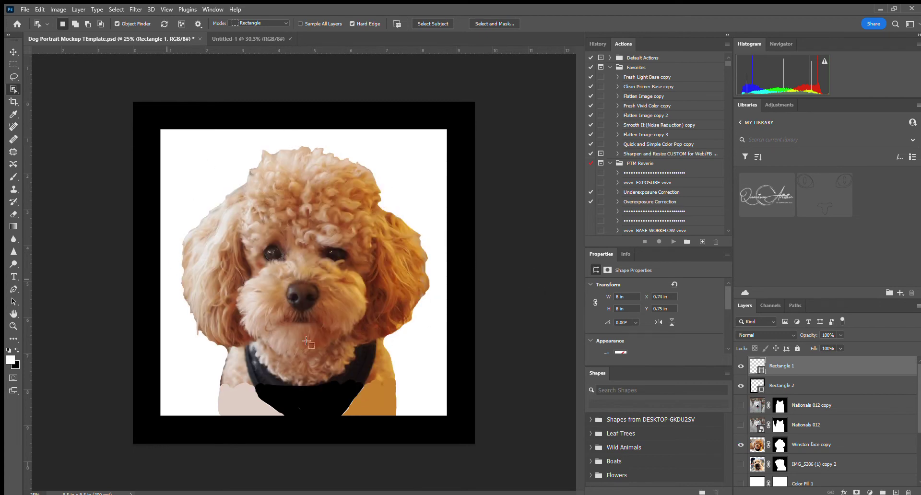
click(740, 444)
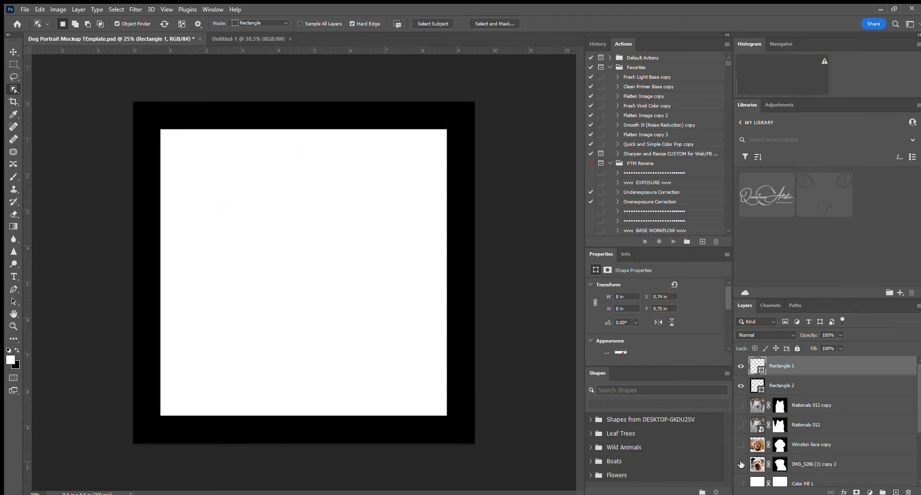
click(740, 464)
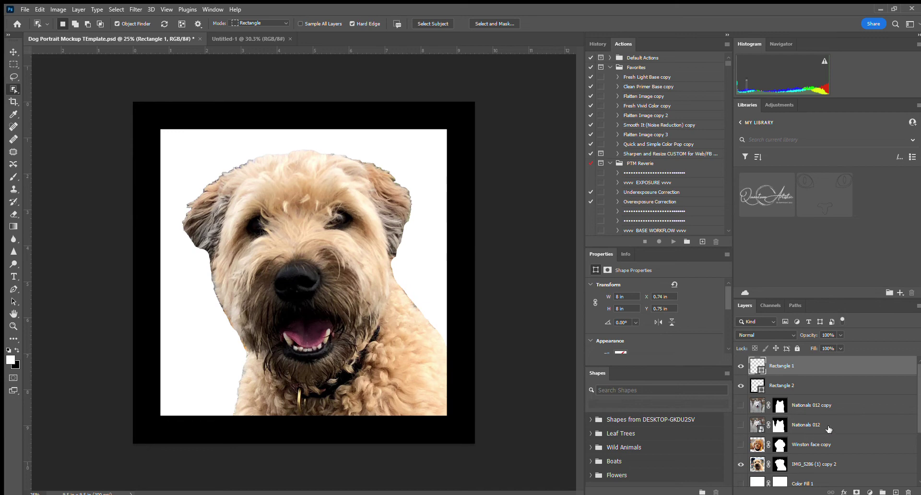
click(740, 464)
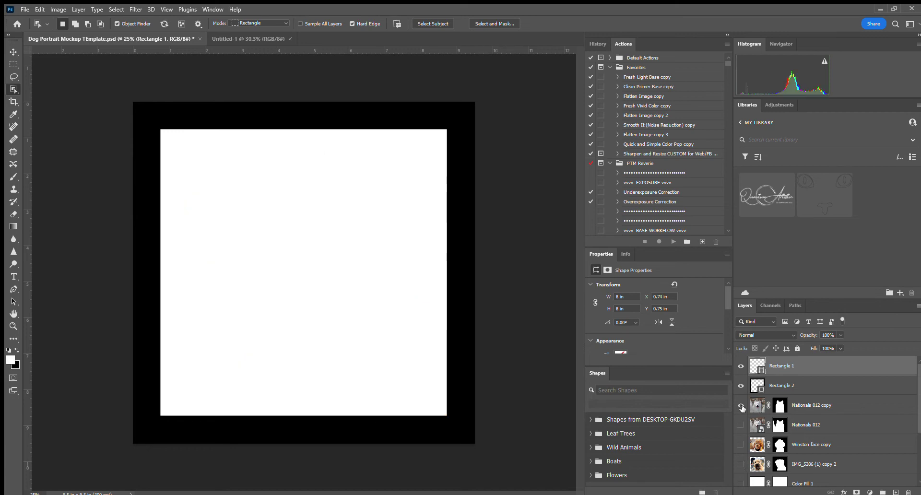
click(740, 408)
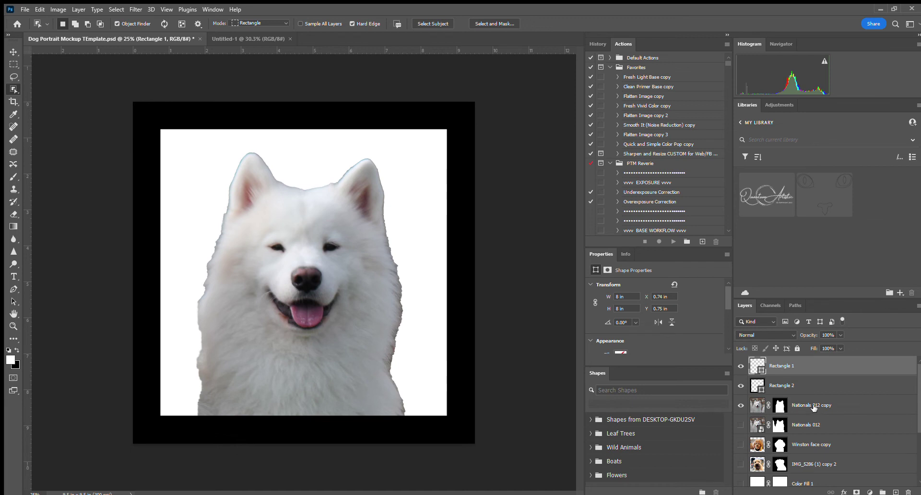
Scale the Nationals 012 copy portrait to 103% and reposition it slightly higher inside the frame.
click(825, 405)
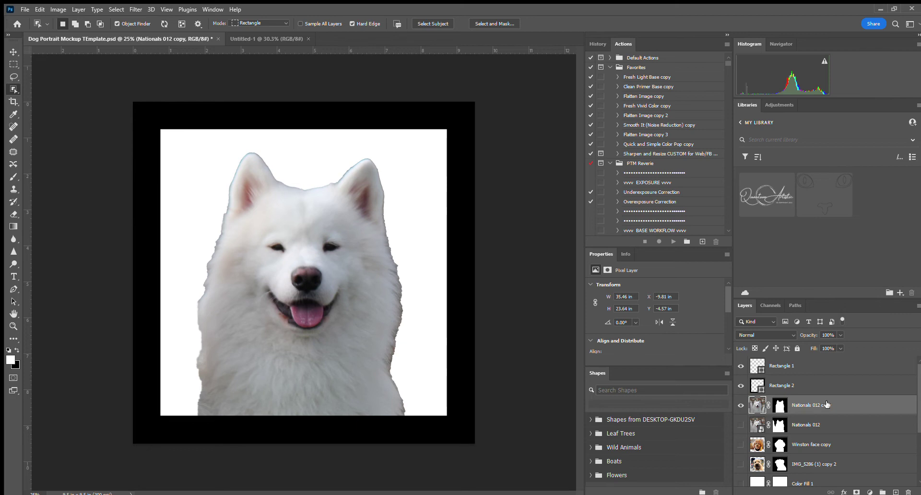
key(ctrl+t)
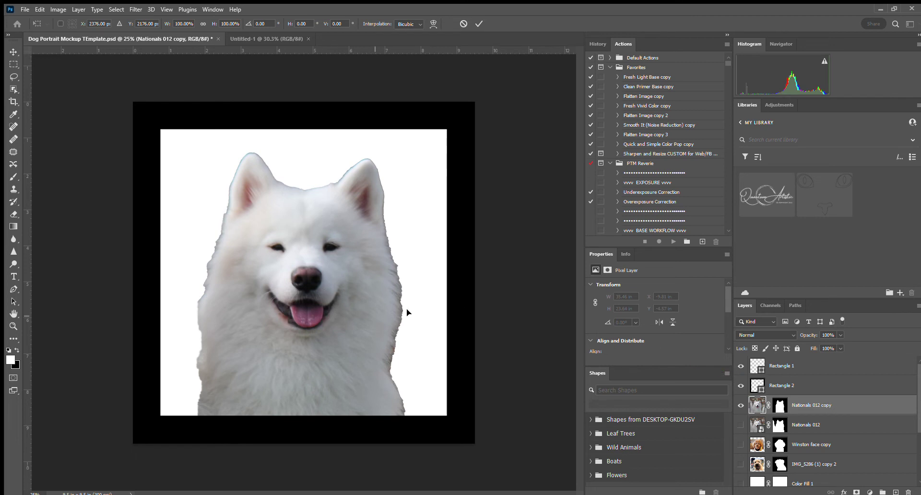
key(ctrl+0)
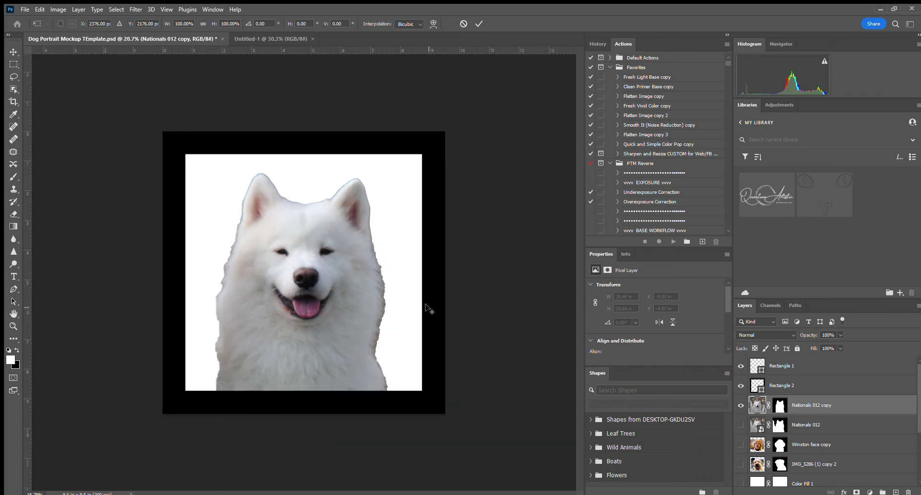
scroll(426, 305, down, 3)
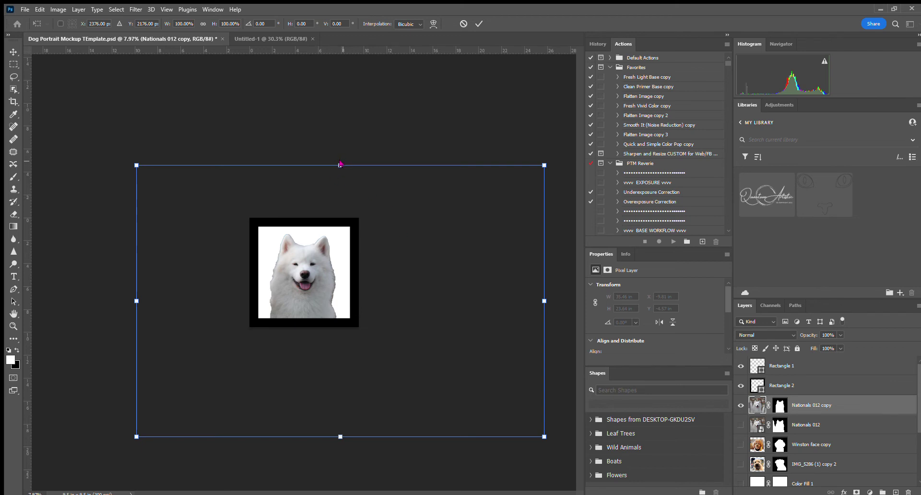
drag(340, 165, 340, 157)
drag(296, 267, 297, 274)
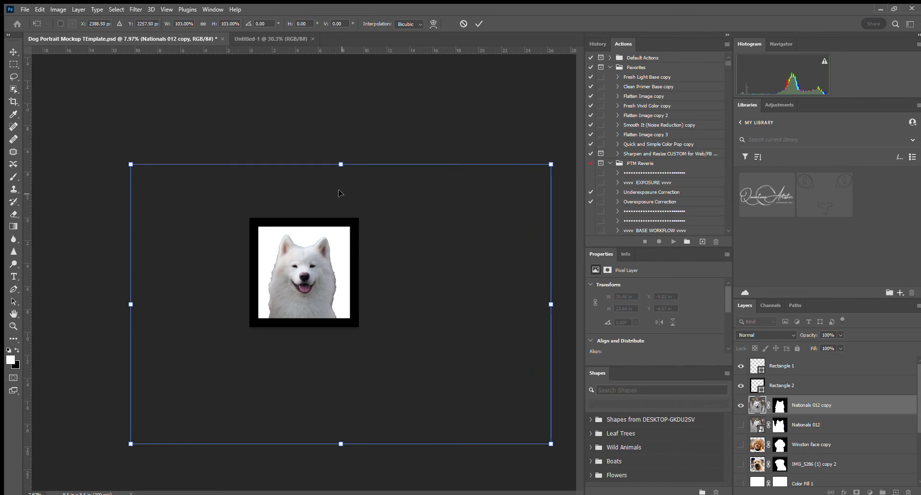
drag(309, 260, 309, 256)
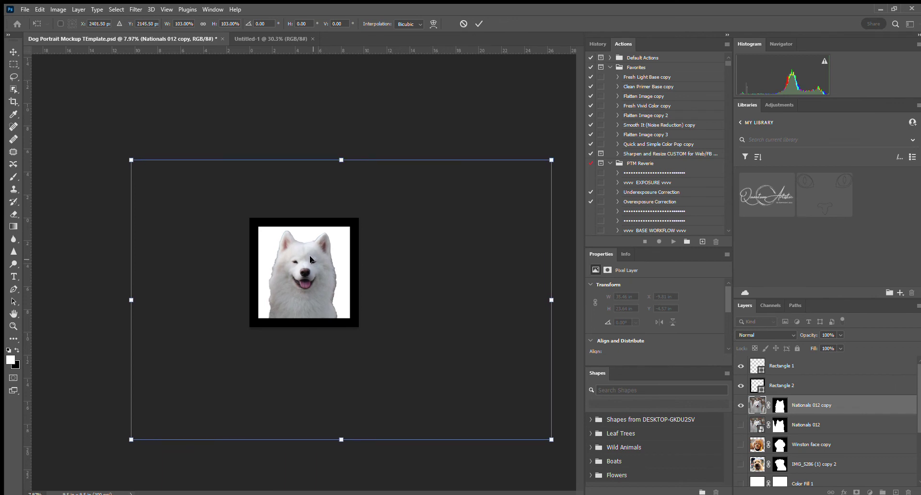
key(Return)
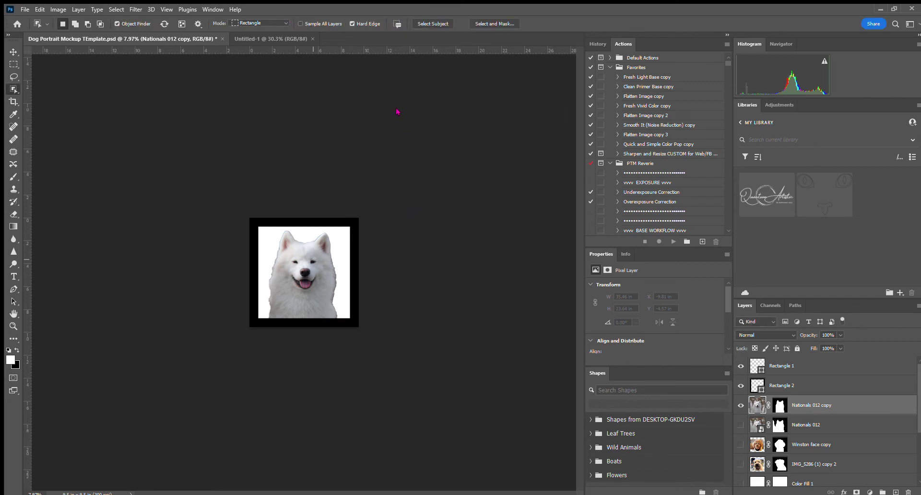
key(ctrl+plus)
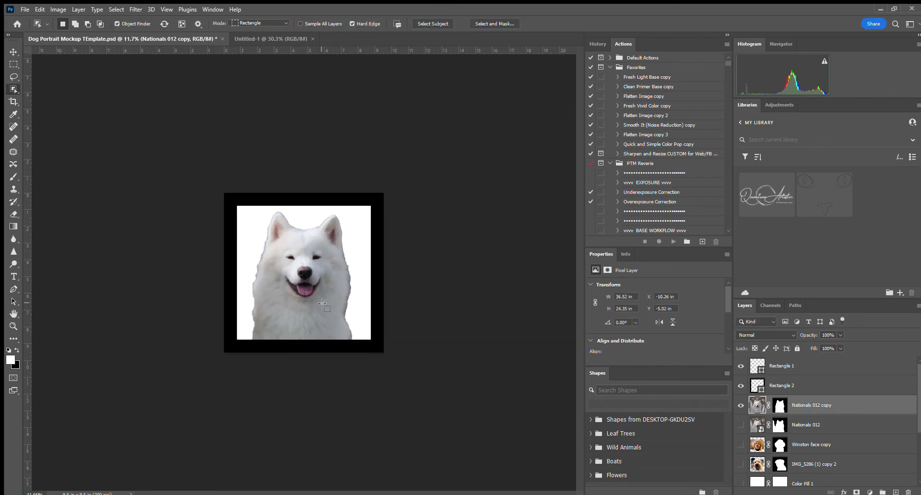
key(ctrl+plus)
key(ctrl+plus)
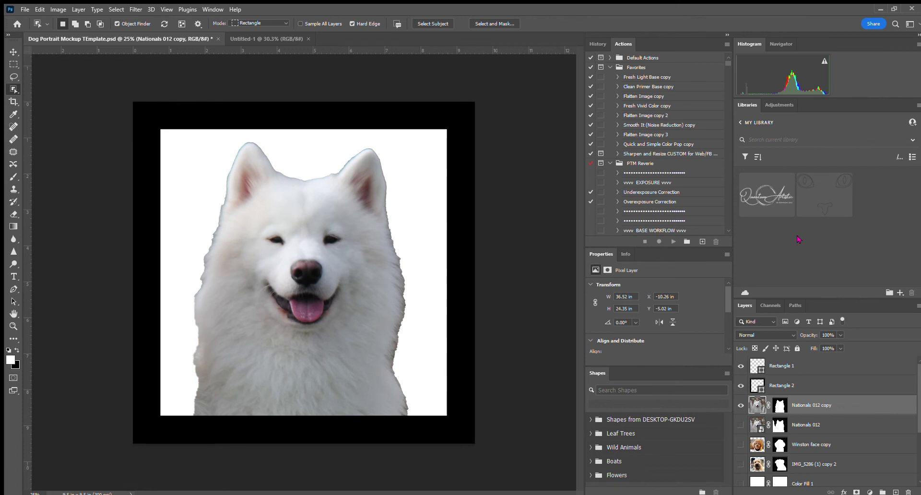
Place the IMG_9990-copy photo directly above Nationals 012 copy and move it to about X 0.74 in, Y 0.36 in.
scroll(822, 398, down, 4)
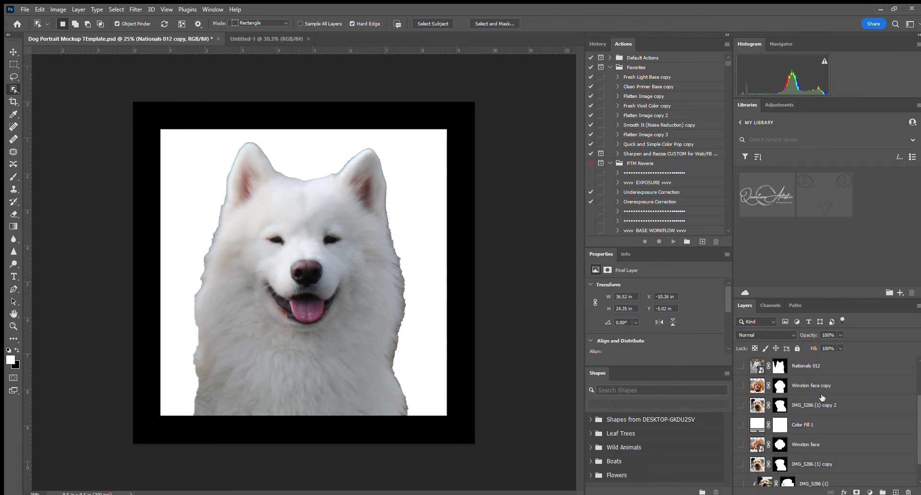
scroll(829, 410, up, 4)
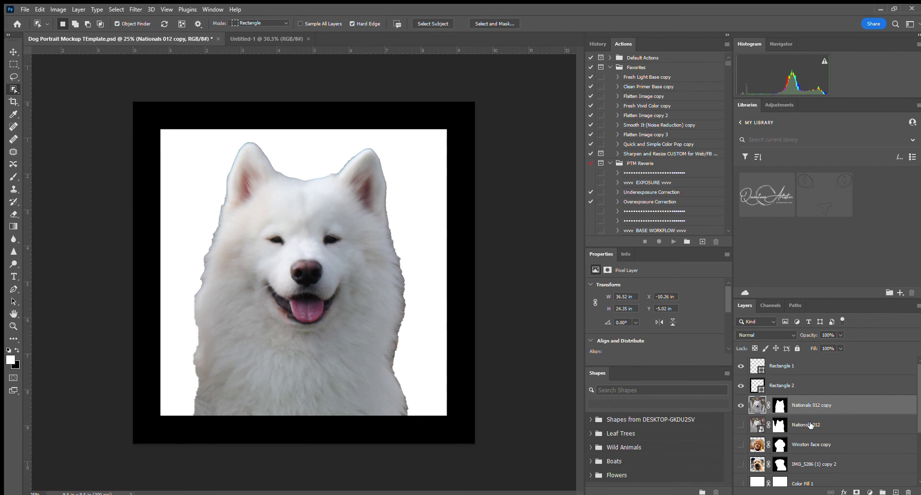
scroll(832, 420, down, 4)
scroll(832, 420, up, 5)
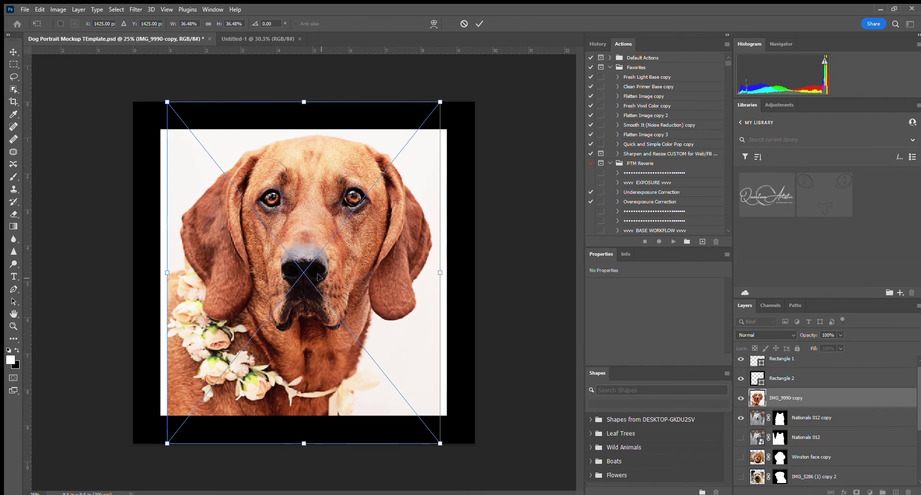
click(11, 56)
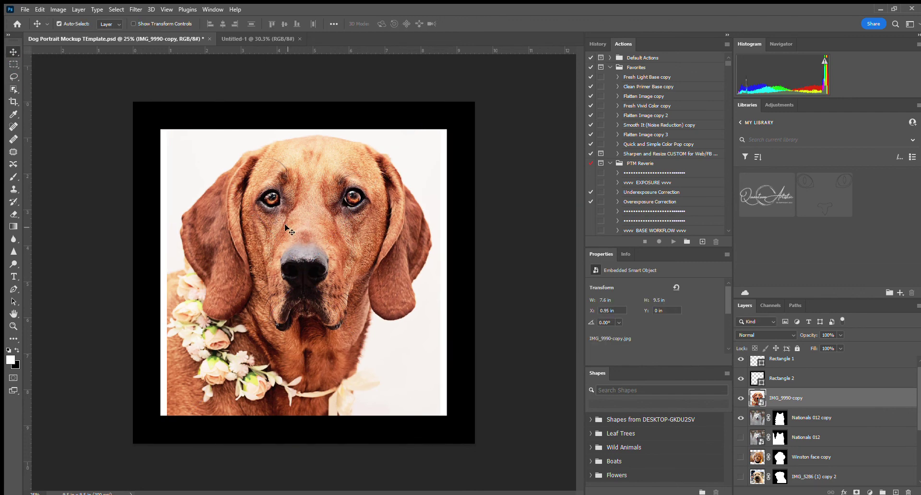
drag(287, 219, 281, 238)
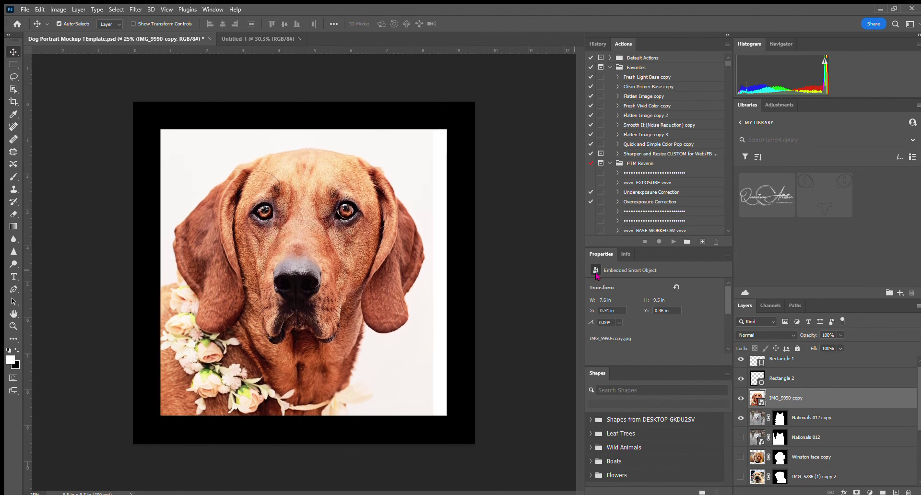